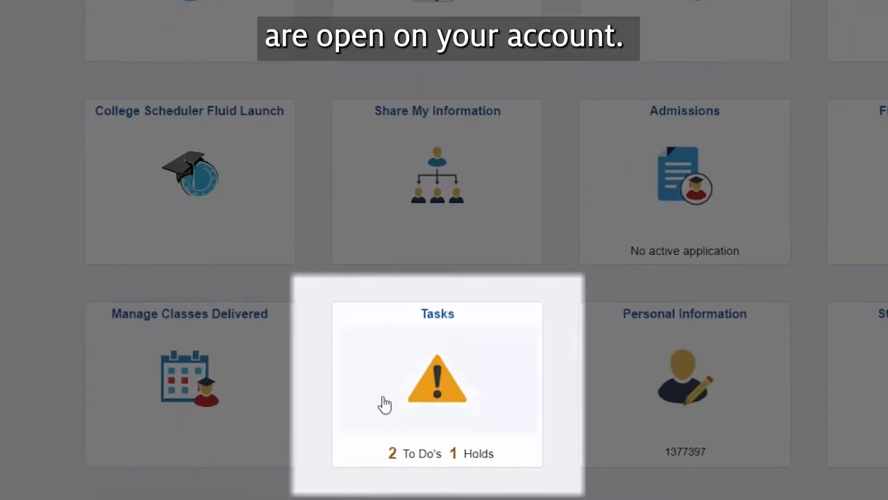
Step: Open the Tasks tile from Student Home to reach the To Do's and Holds list
click(395, 405)
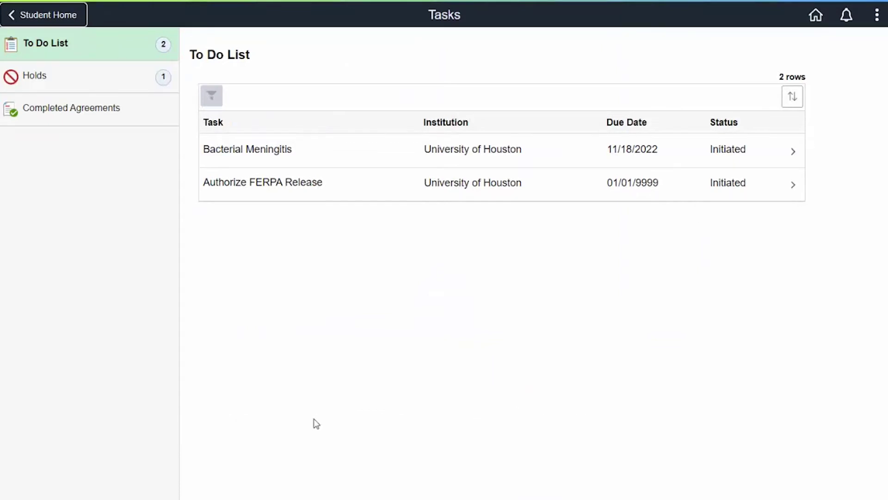
Step: Open the Bacterial Meningitis task details and go to its Upload File attachment page
click(466, 151)
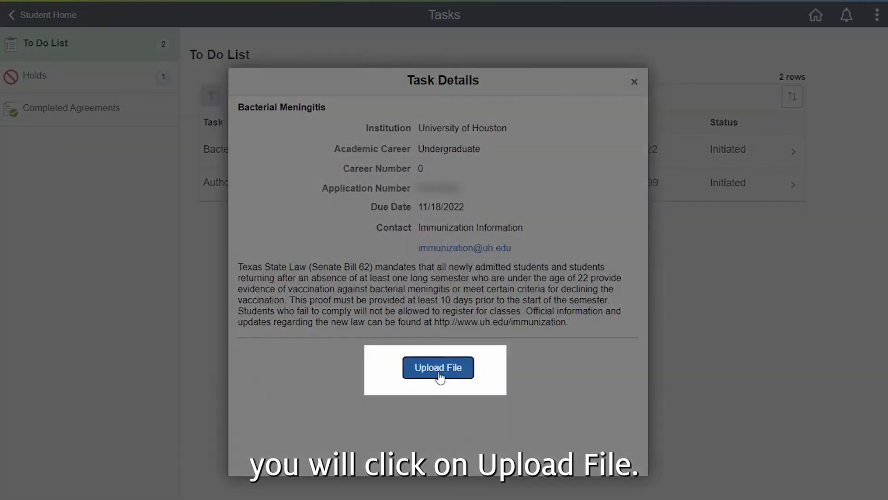
click(438, 368)
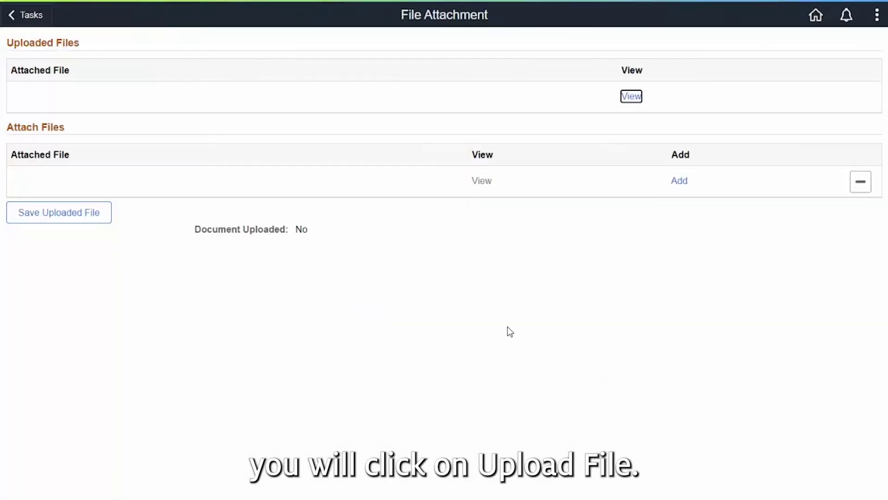
Step: Add a new file attachment under Attach Files
click(678, 186)
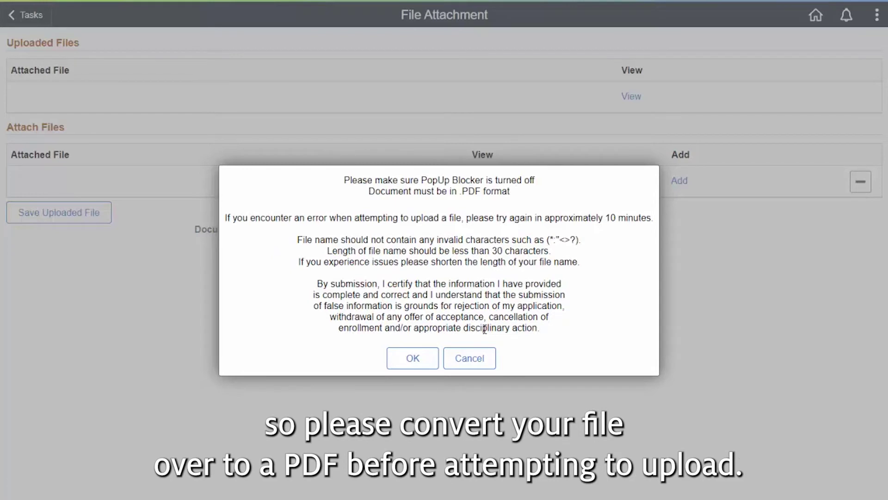
Step: Acknowledge the PDF-only upload notice so TEST.pdf can be uploaded from My Device
click(416, 359)
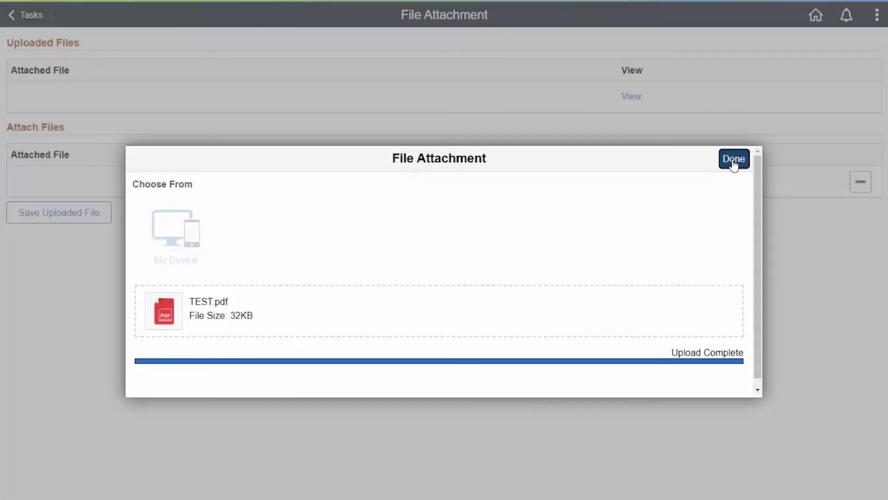
Step: Finish the upload with Done and save TEST.pdf to the task via Save Uploaded File
click(734, 159)
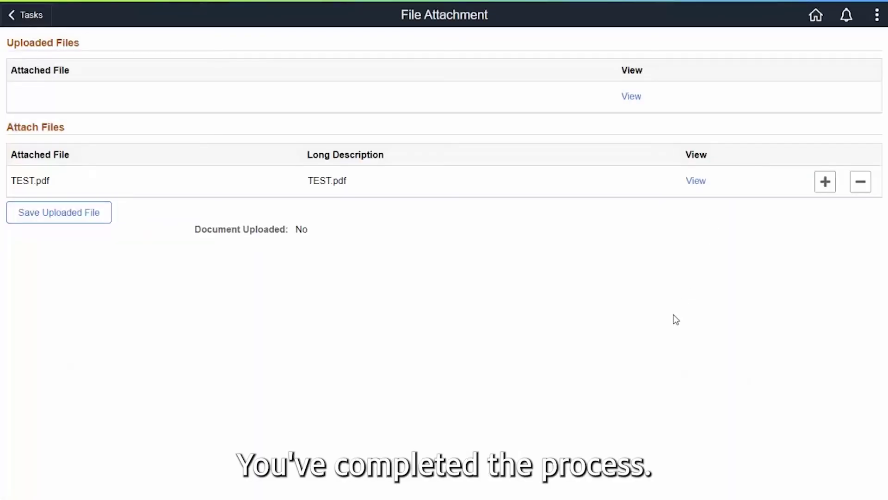
click(84, 222)
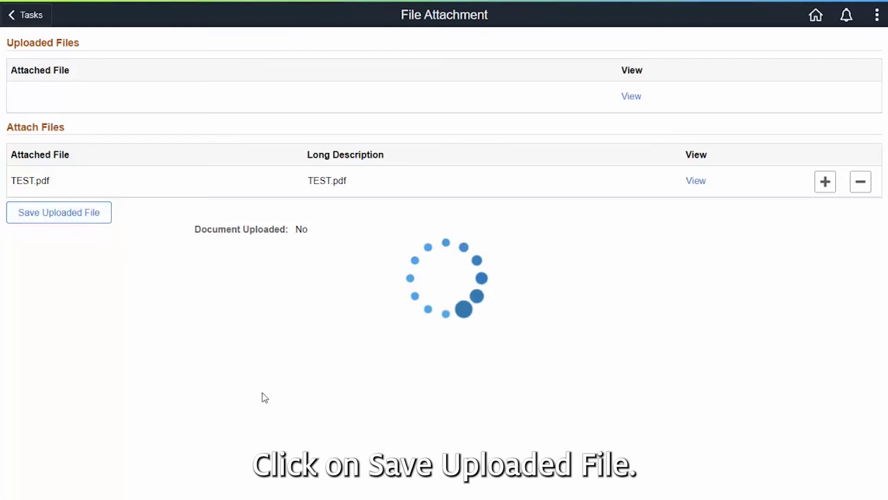